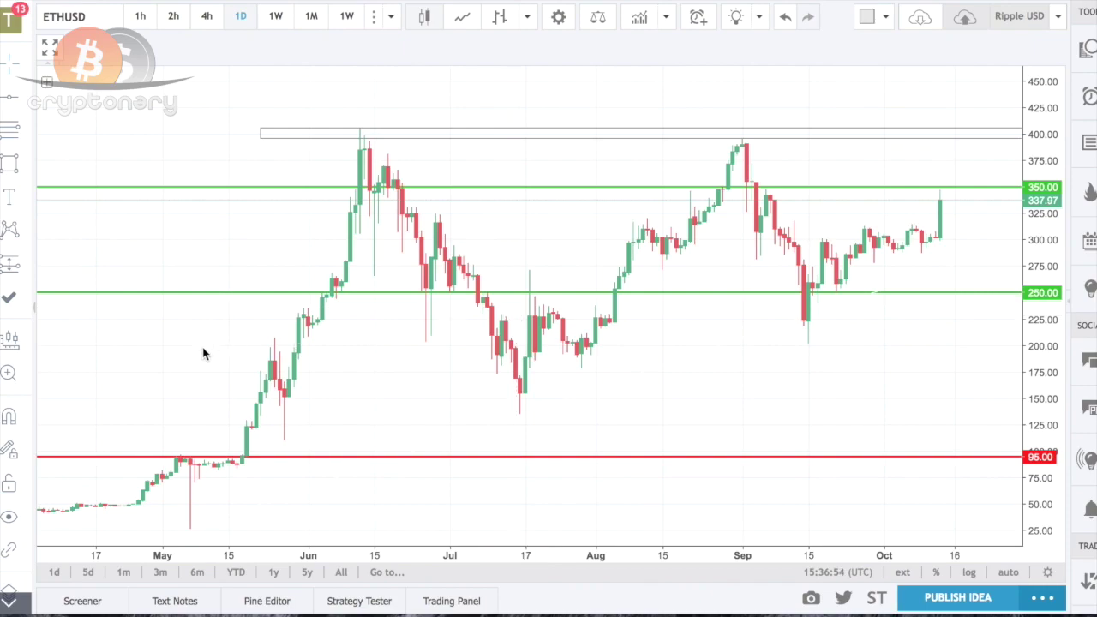
# Stretch the price scale and pan the ETHUSD daily chart to the March–August climb from 95 to 250
pyautogui.scroll(-5, 193, 362)
pyautogui.scroll(5, 194, 362)
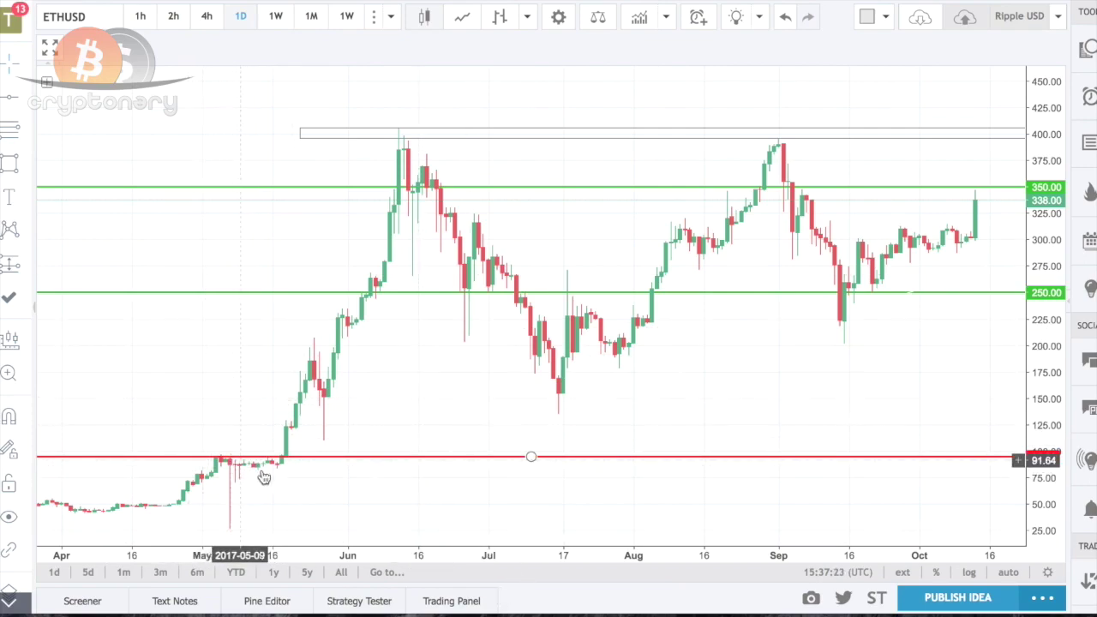
pyautogui.moveTo(1037, 515); pyautogui.dragTo(1031, 323)
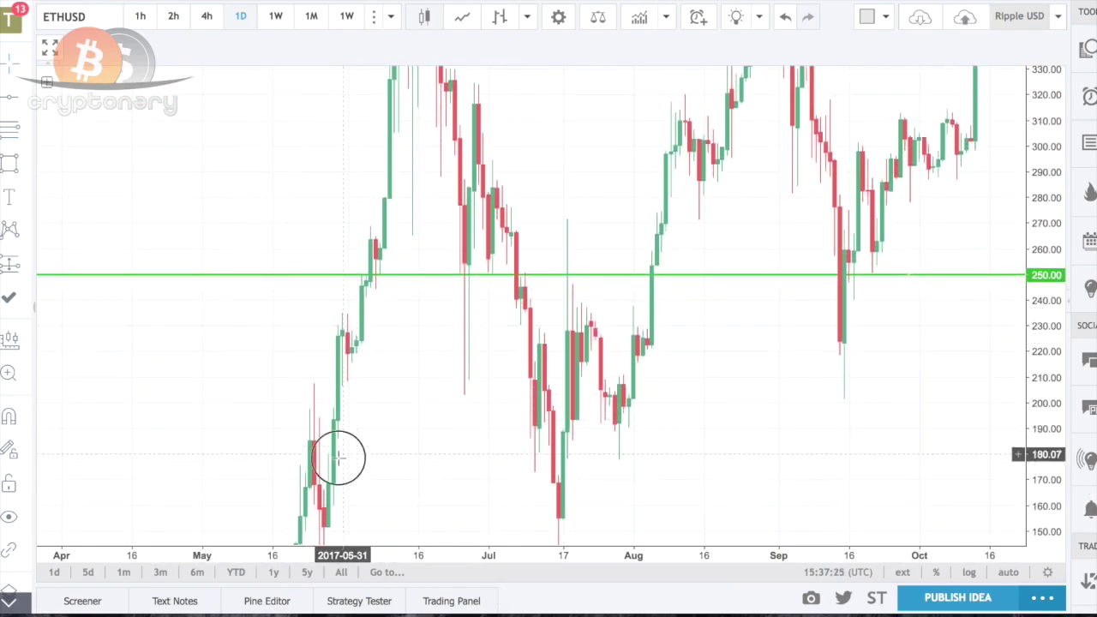
pyautogui.moveTo(340, 455); pyautogui.dragTo(614, 140)
pyautogui.scroll(2, 614, 140)
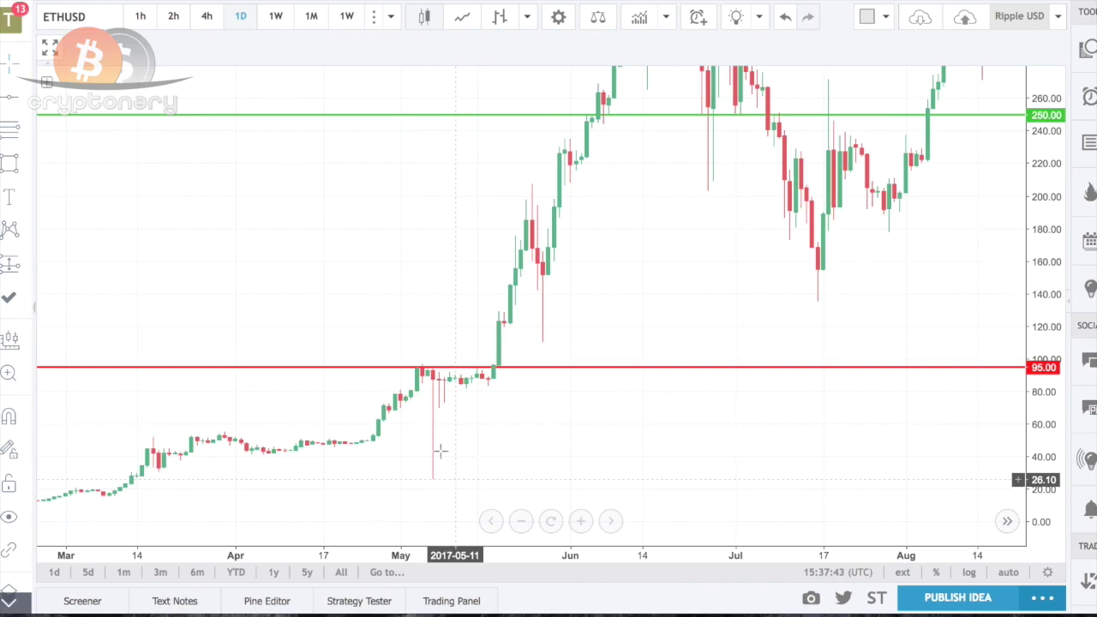
# Inspect the early-May spike below 95 on hourly ETHUSD candles, then change to 2-hour candles
pyautogui.click(141, 17)
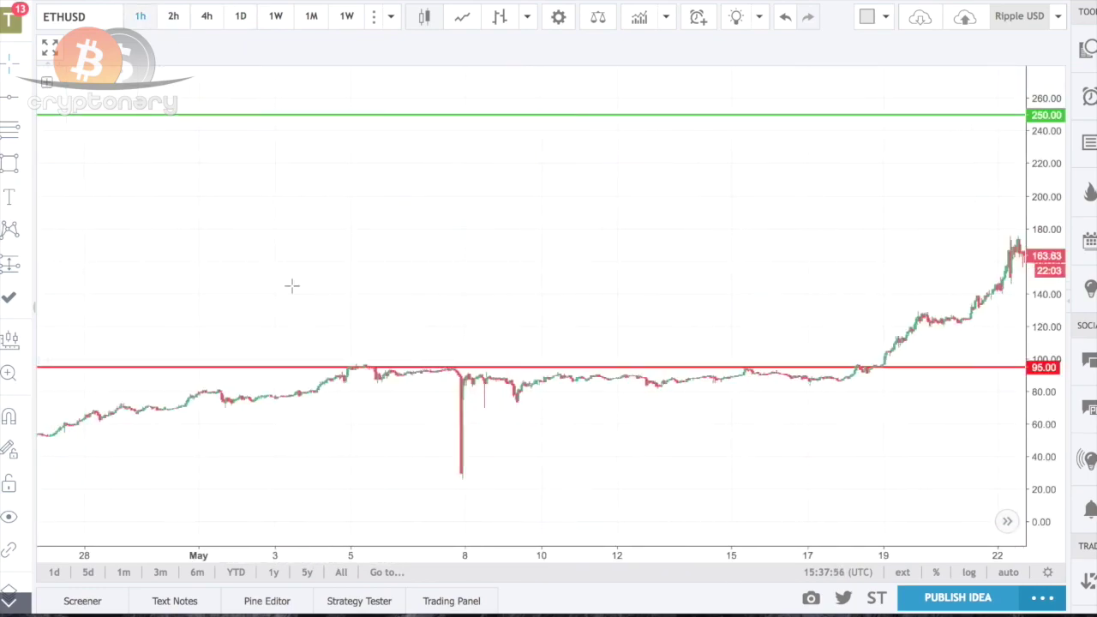
pyautogui.scroll(8, 291, 285)
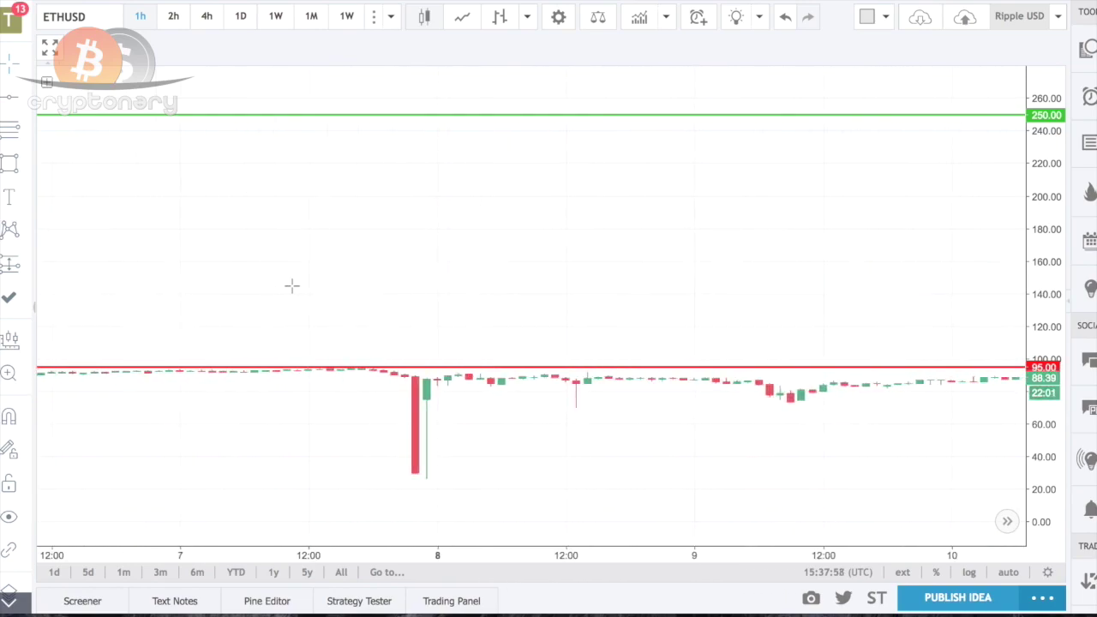
pyautogui.scroll(2, 291, 286)
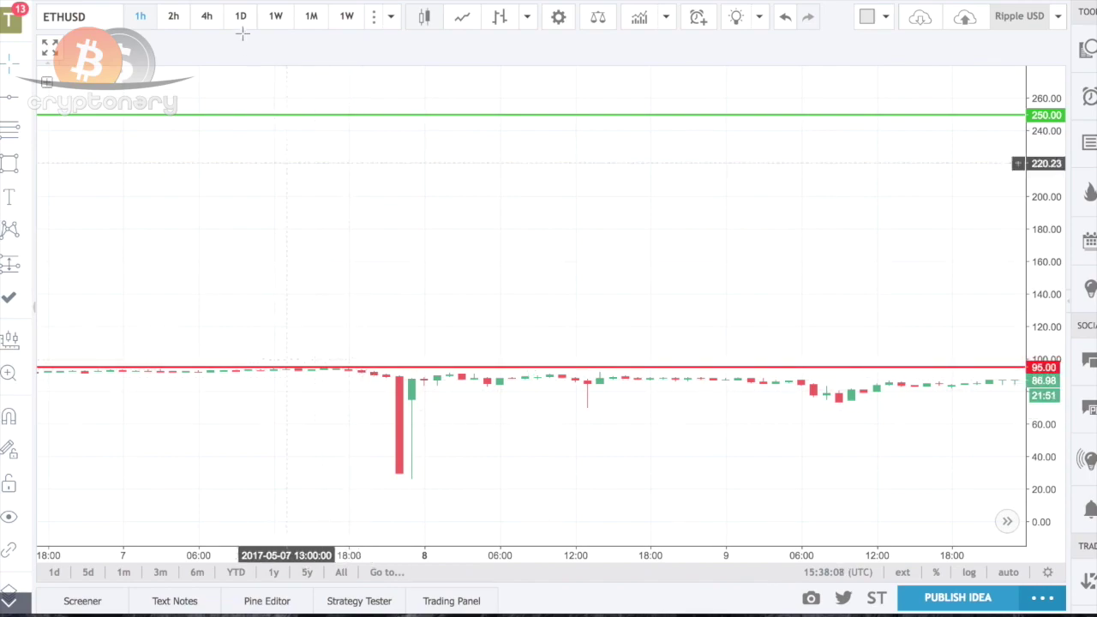
pyautogui.click(172, 17)
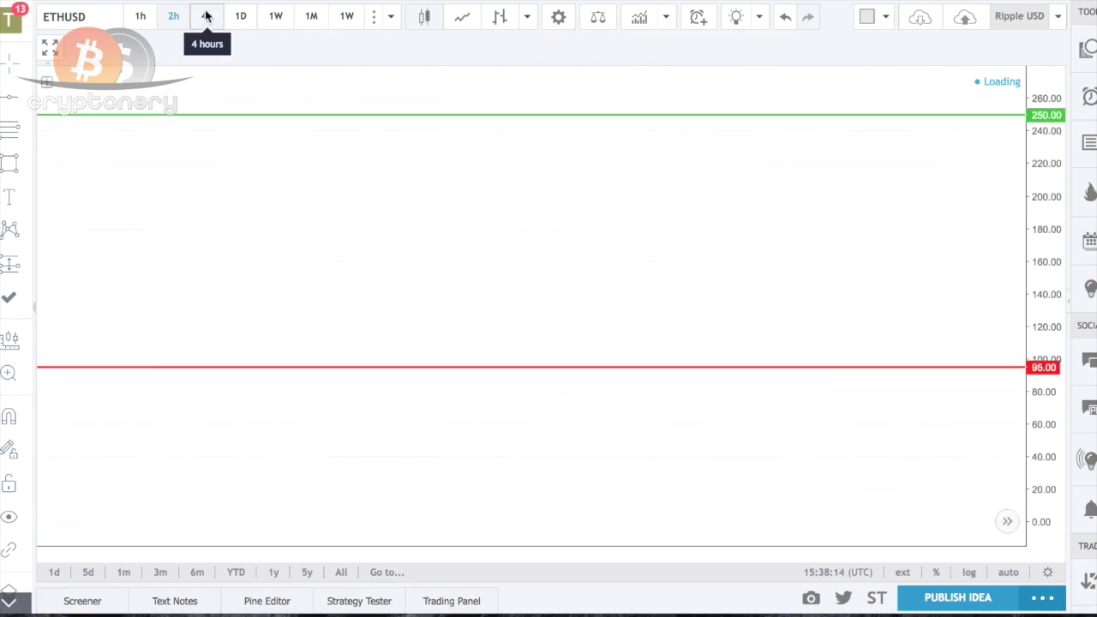
# Switch ETHUSD to 4-hour candles and pan back to the early-May candles
pyautogui.click(206, 17)
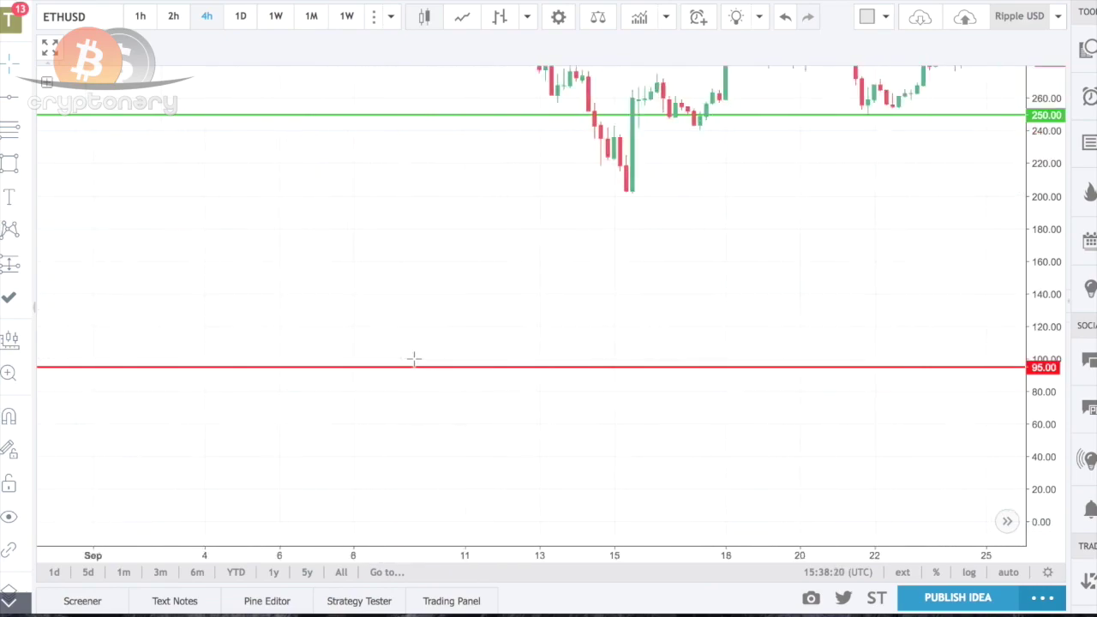
pyautogui.moveTo(385, 205); pyautogui.dragTo(720, 404)
pyautogui.hscroll(-15, 316, 355)
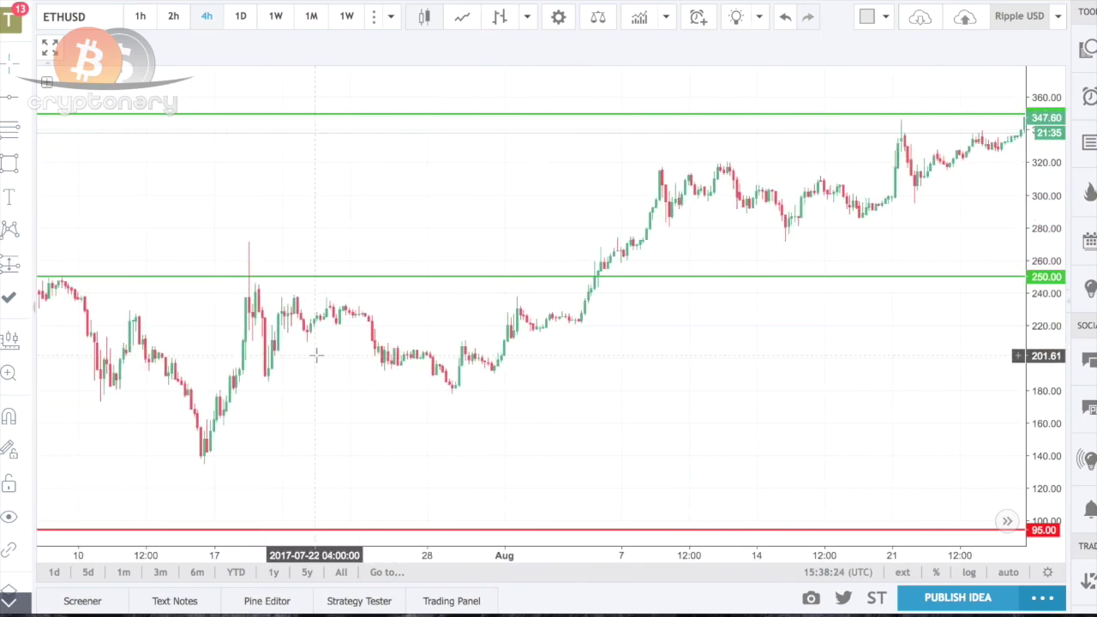
pyautogui.hscroll(-15, 316, 355)
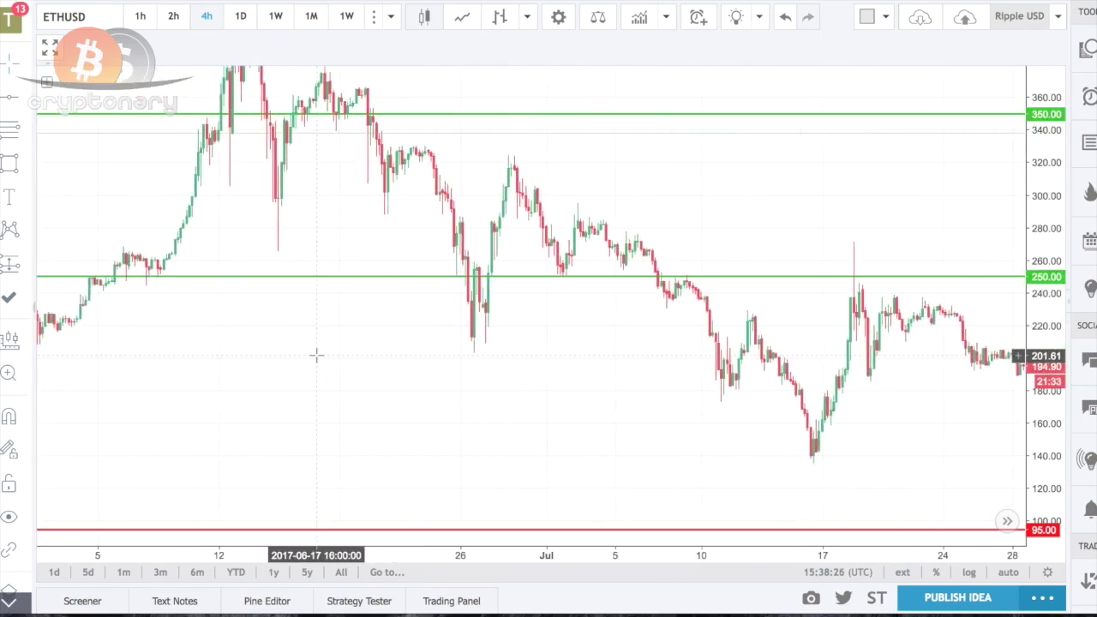
pyautogui.scroll(2, 316, 354)
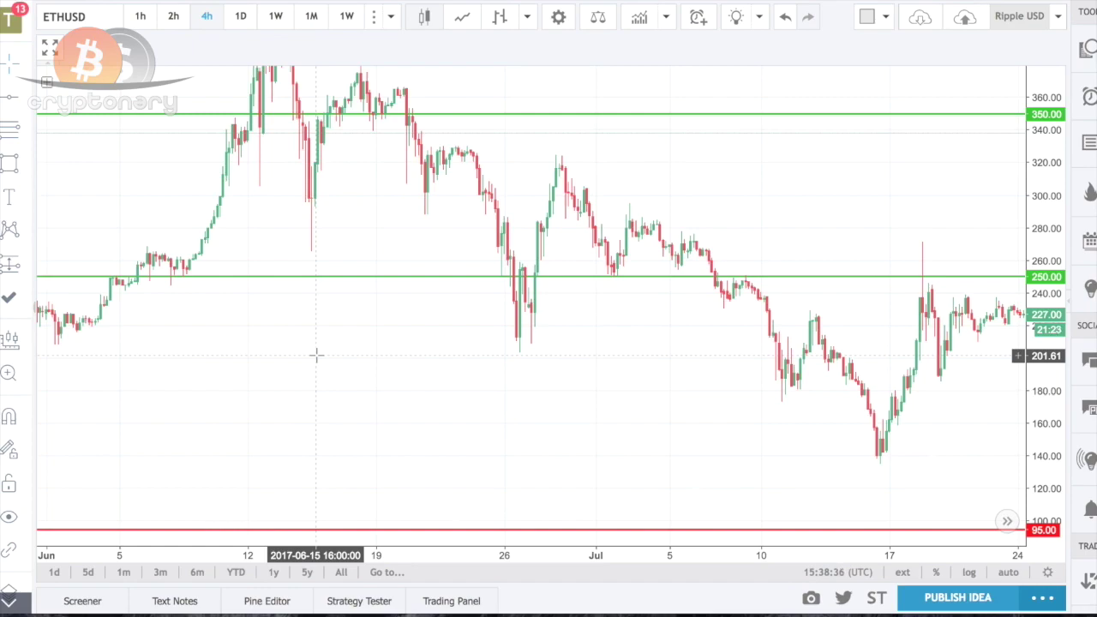
pyautogui.hscroll(-10, 316, 354)
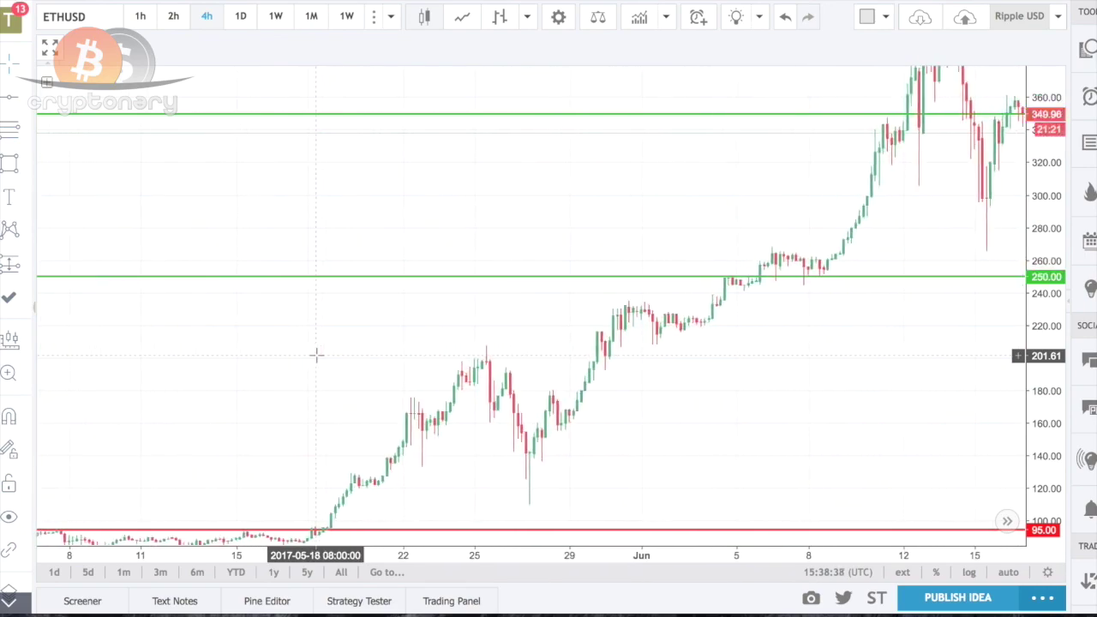
pyautogui.moveTo(264, 433); pyautogui.dragTo(491, 219)
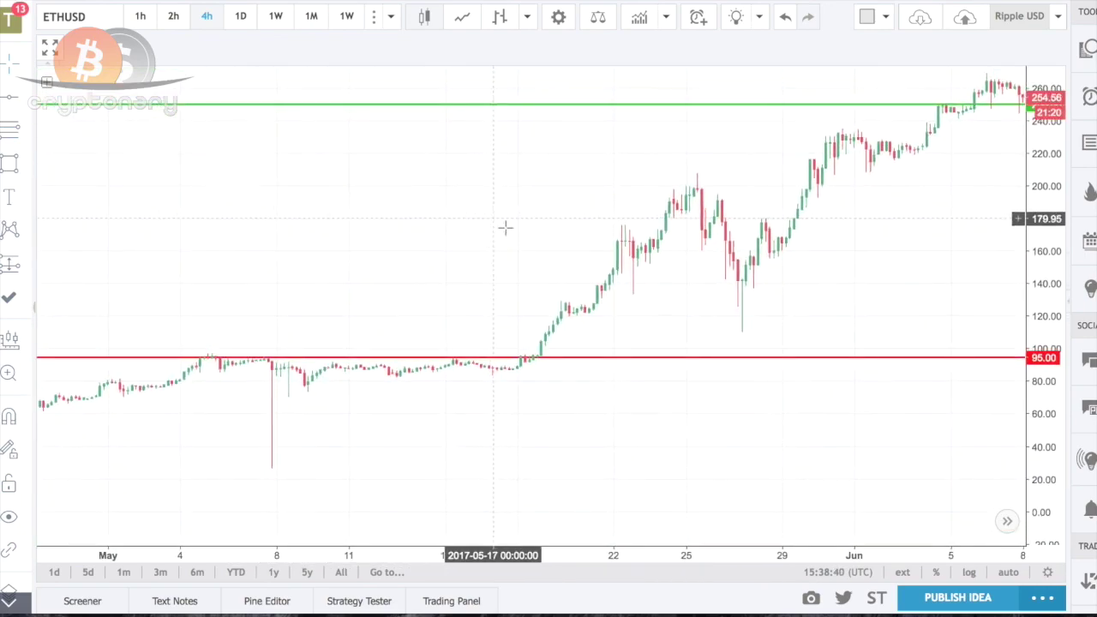
# Pan forward through late May to mid-June, framing the rise through the 250 and 350 lines
pyautogui.scroll(3, 505, 227)
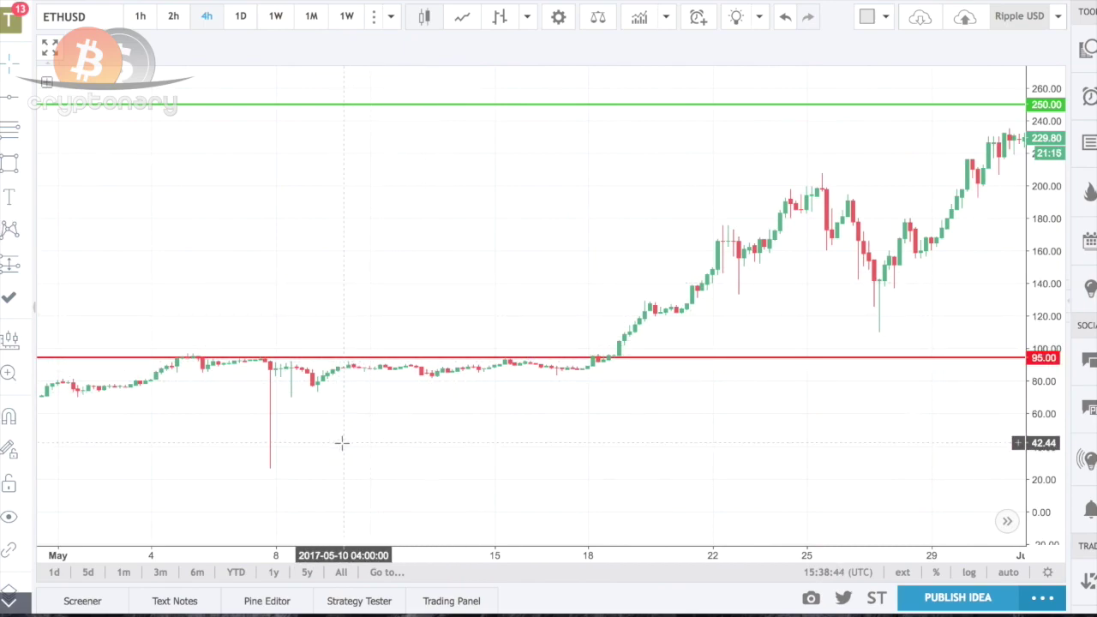
pyautogui.hscroll(5, 308, 295)
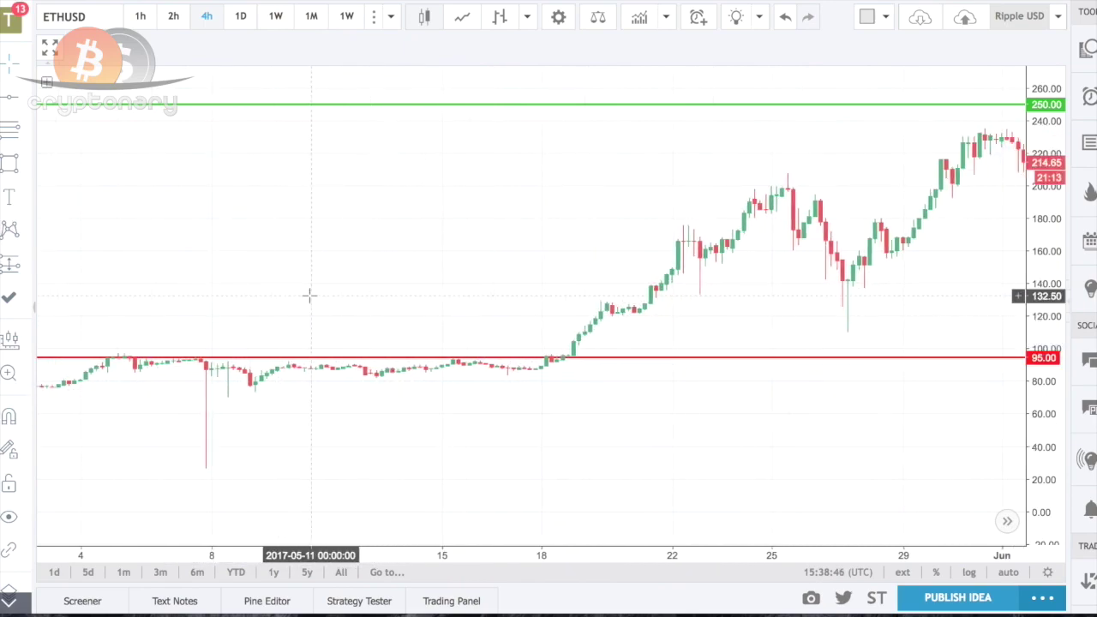
pyautogui.hscroll(5, 308, 296)
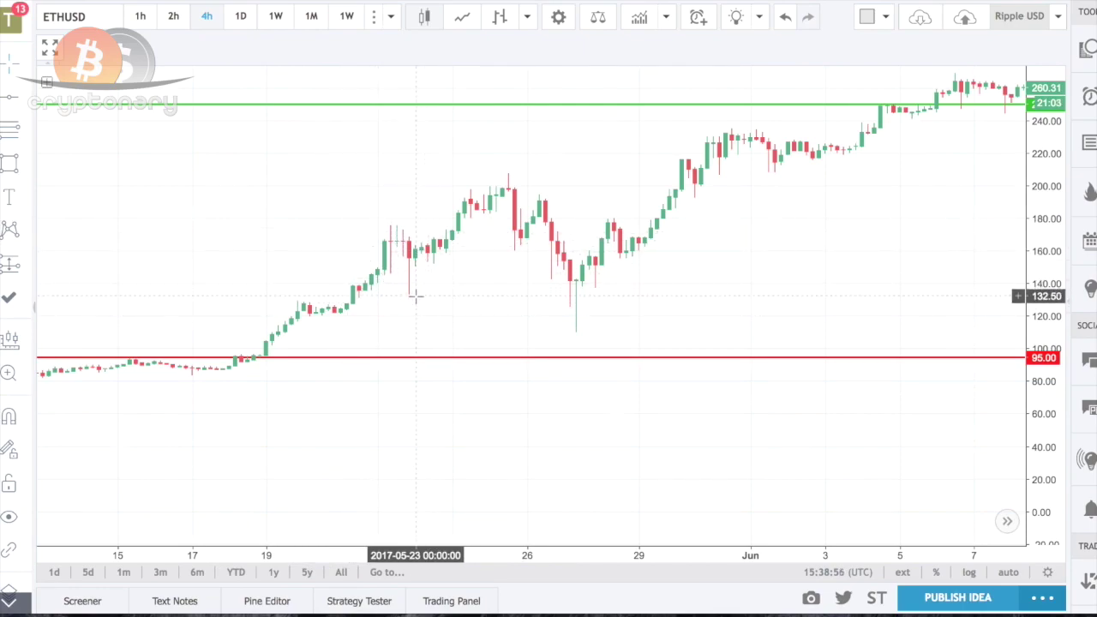
pyautogui.scroll(-5, 415, 297)
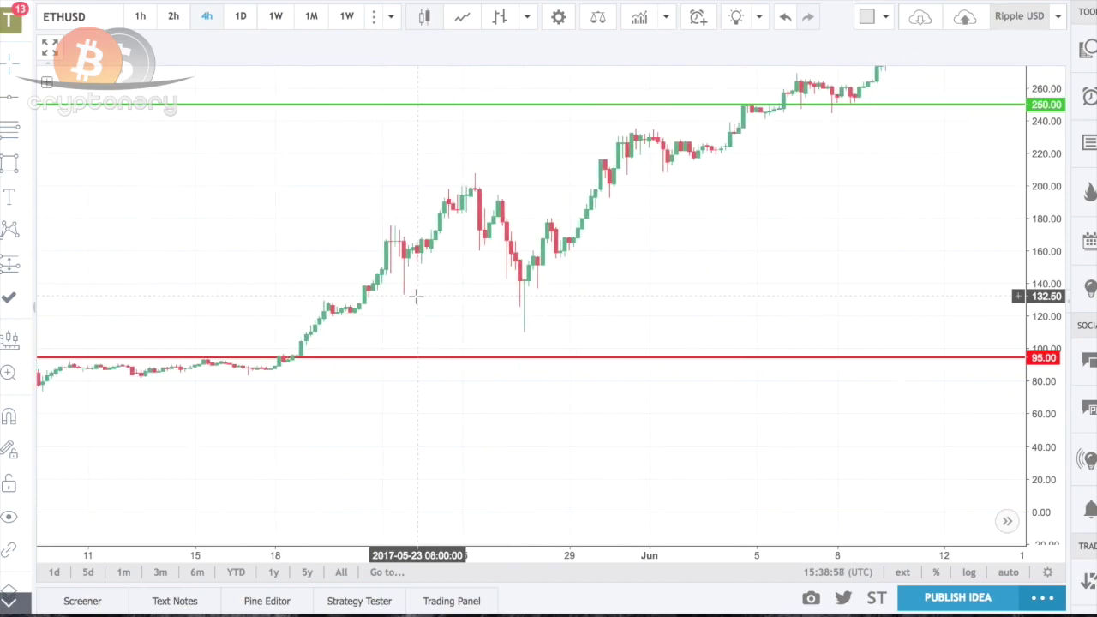
pyautogui.moveTo(827, 226); pyautogui.dragTo(680, 440)
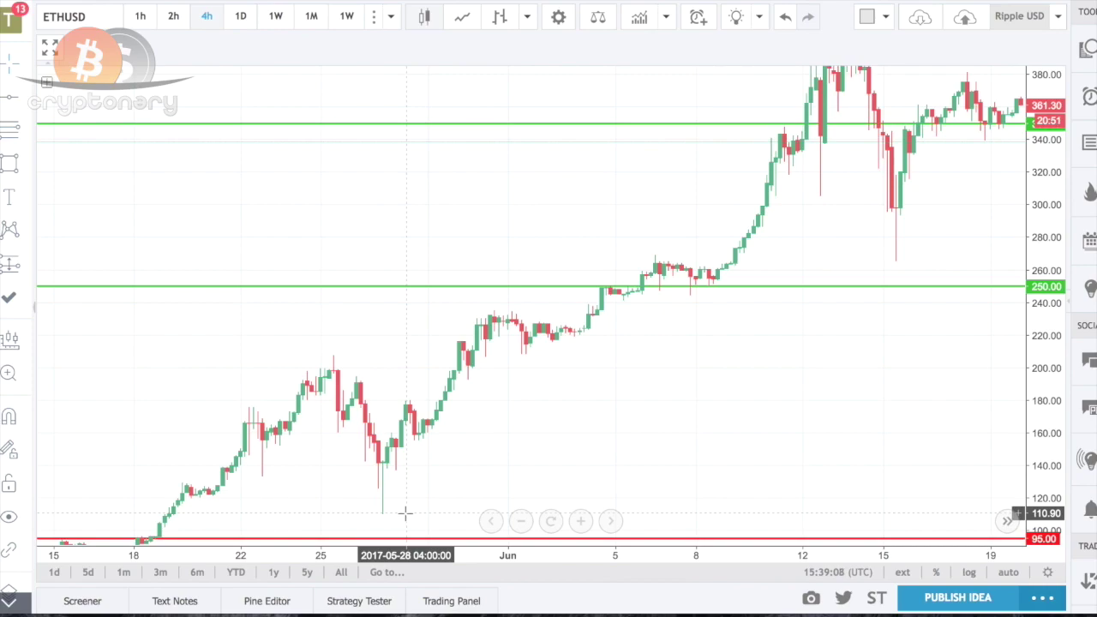
pyautogui.hscroll(5, 634, 326)
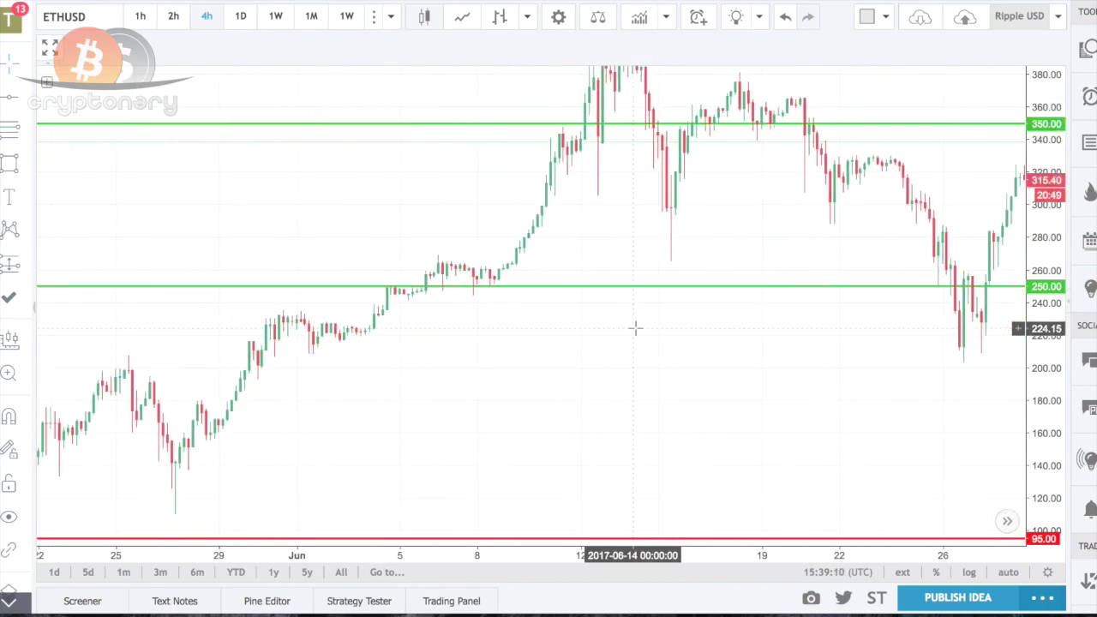
pyautogui.scroll(2, 634, 328)
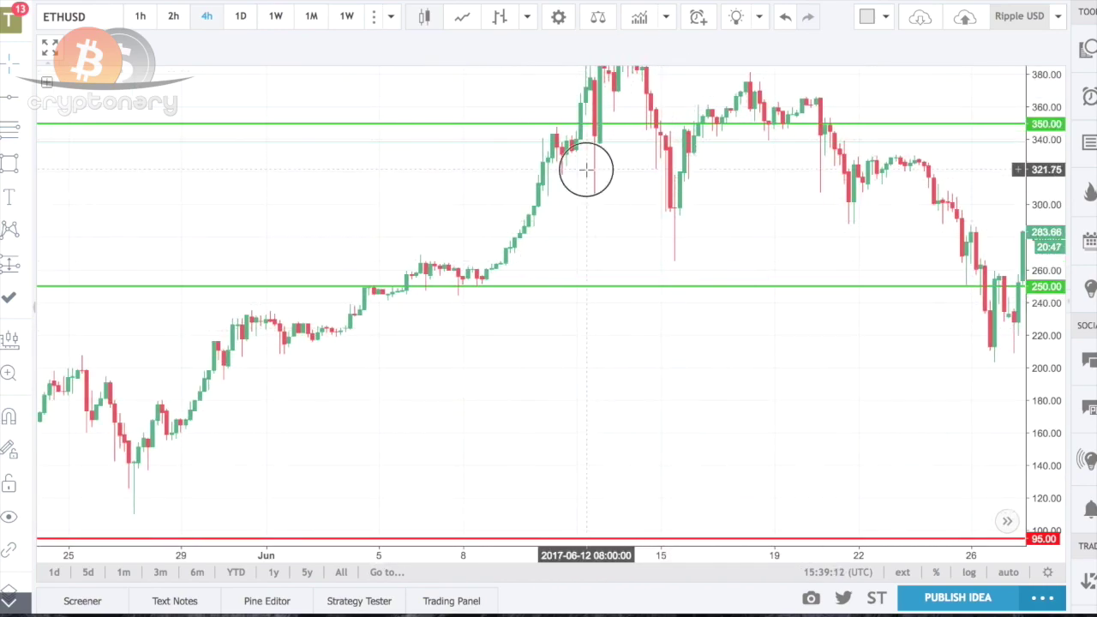
pyautogui.moveTo(586, 170); pyautogui.dragTo(553, 387)
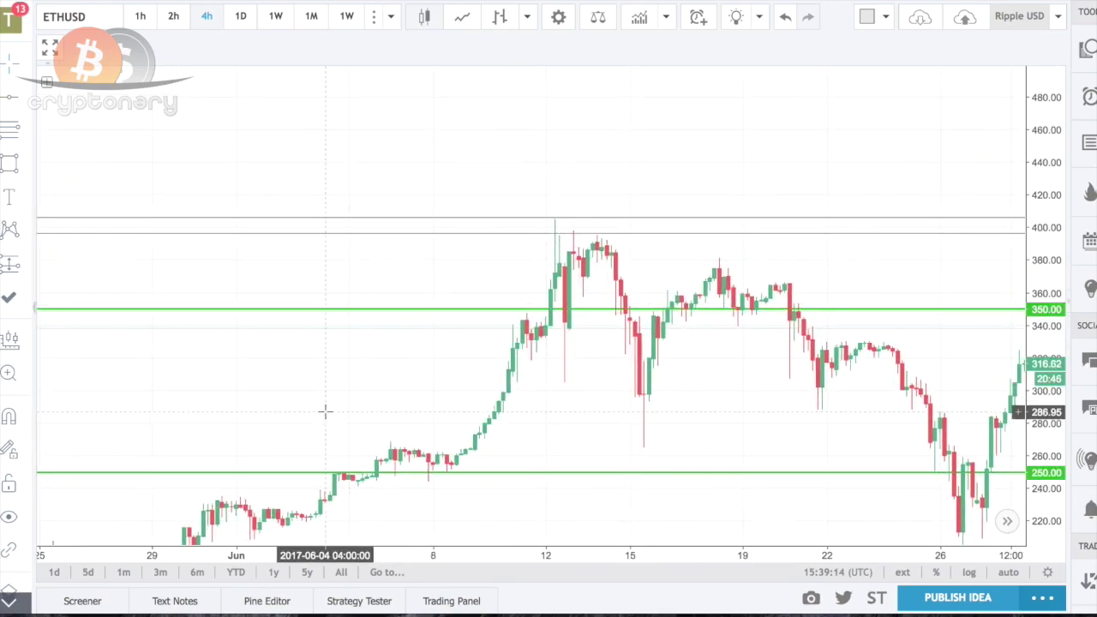
# Pan the 4-hour chart forward to mid-July, where candles bounce from near 140 toward 250
pyautogui.moveTo(265, 419); pyautogui.dragTo(439, 163)
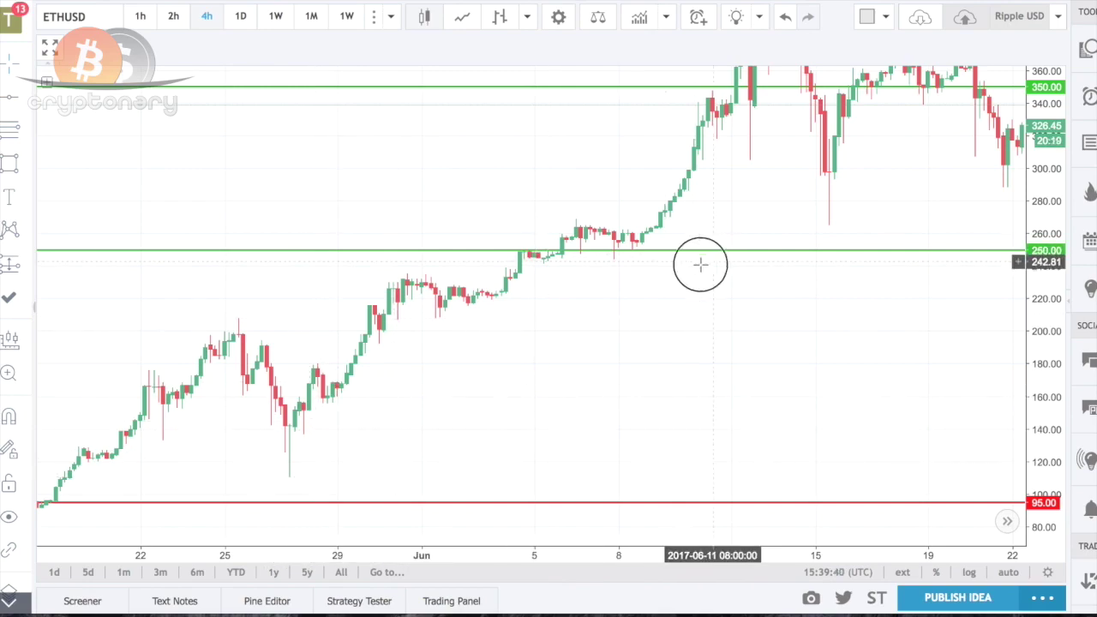
pyautogui.moveTo(700, 262); pyautogui.dragTo(299, 507)
pyautogui.moveTo(517, 401); pyautogui.dragTo(443, 359)
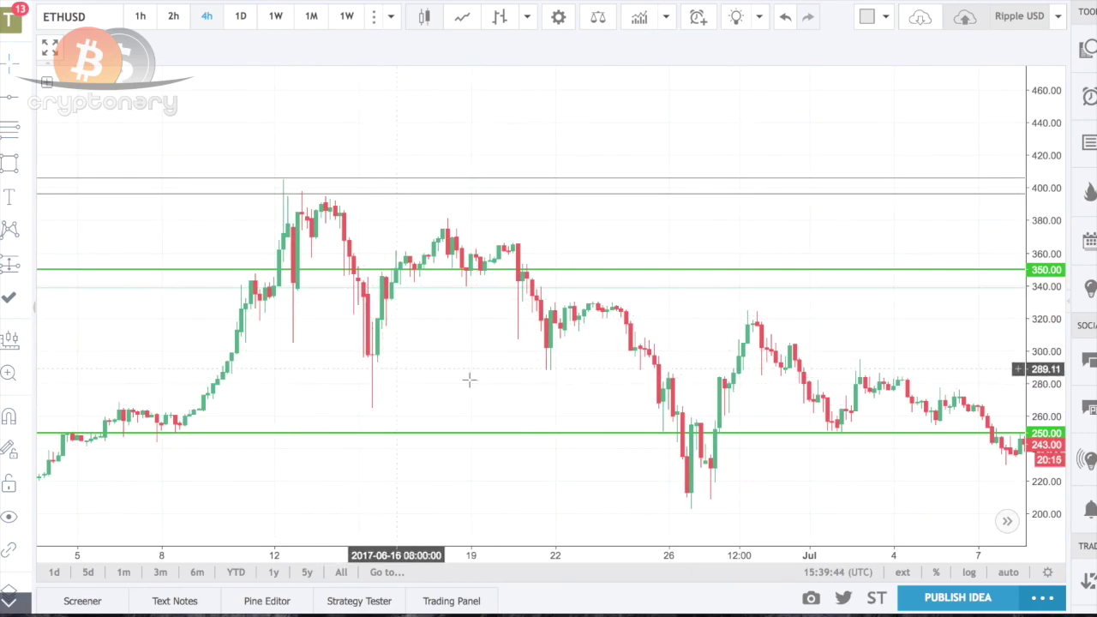
pyautogui.moveTo(468, 379); pyautogui.dragTo(377, 270)
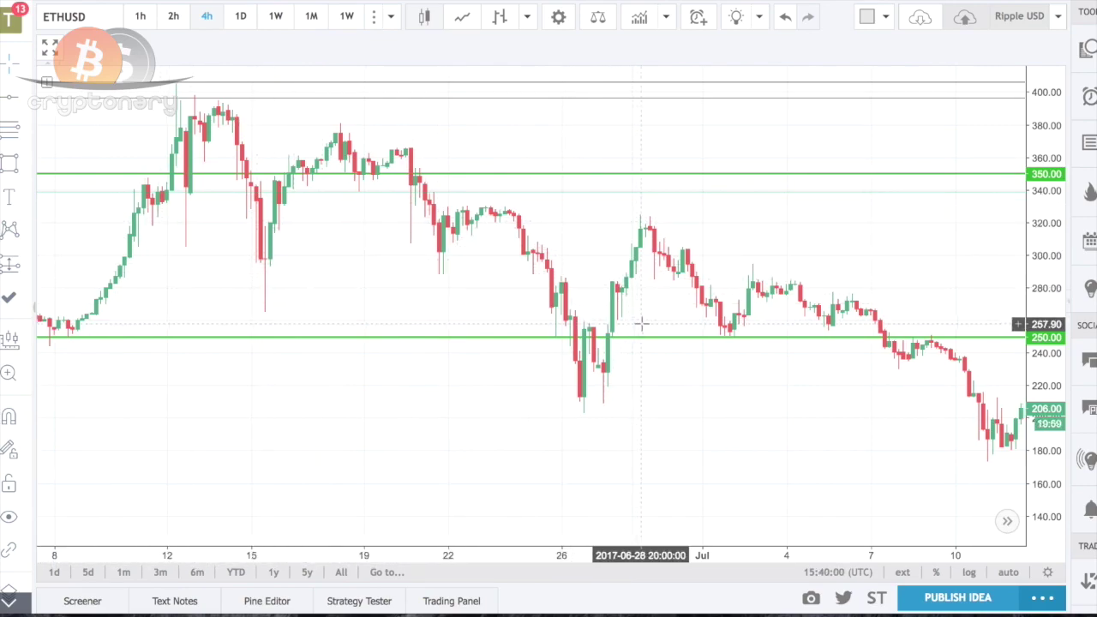
pyautogui.hscroll(5, 776, 308)
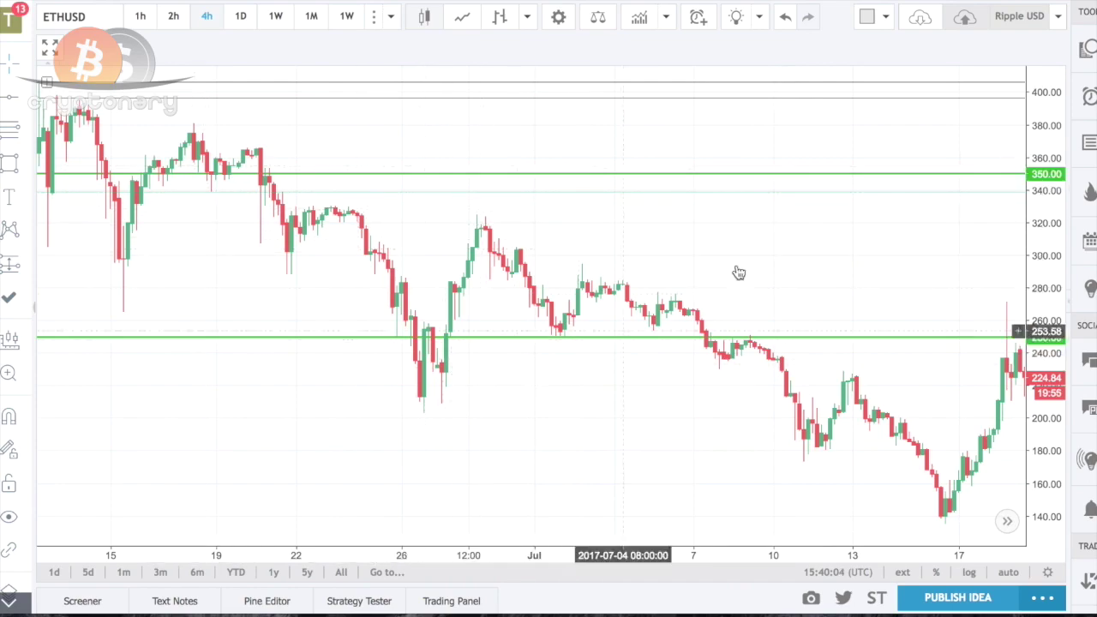
pyautogui.moveTo(737, 269); pyautogui.dragTo(236, 144)
# Switch ETHUSD to daily candles and dismiss the FXCM advertisement
pyautogui.click(240, 17)
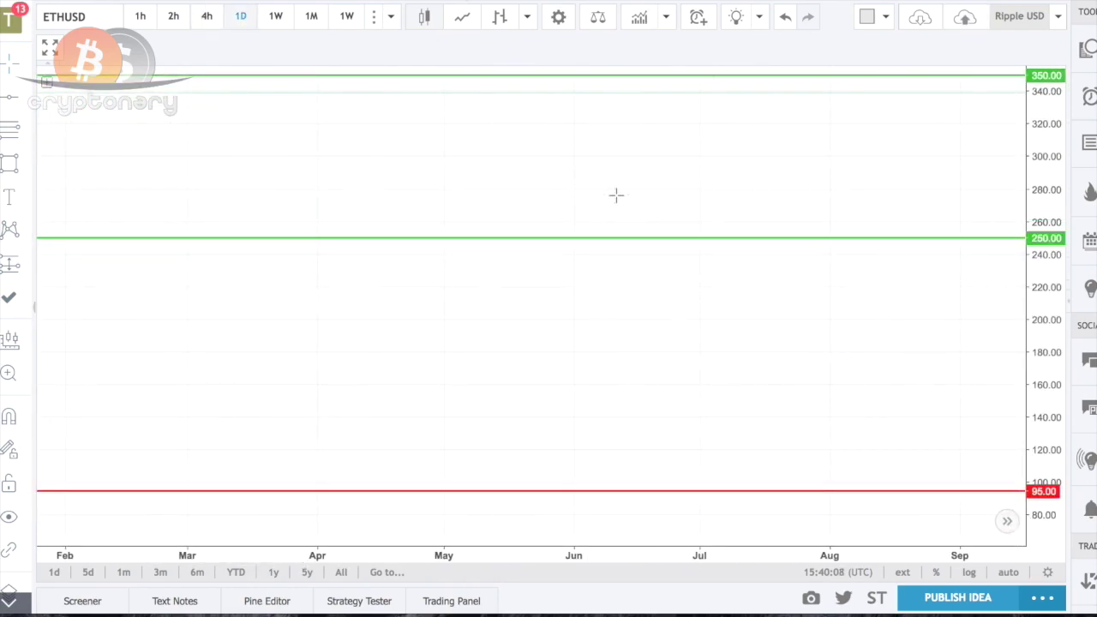
pyautogui.scroll(2, 607, 219)
pyautogui.click(417, 450)
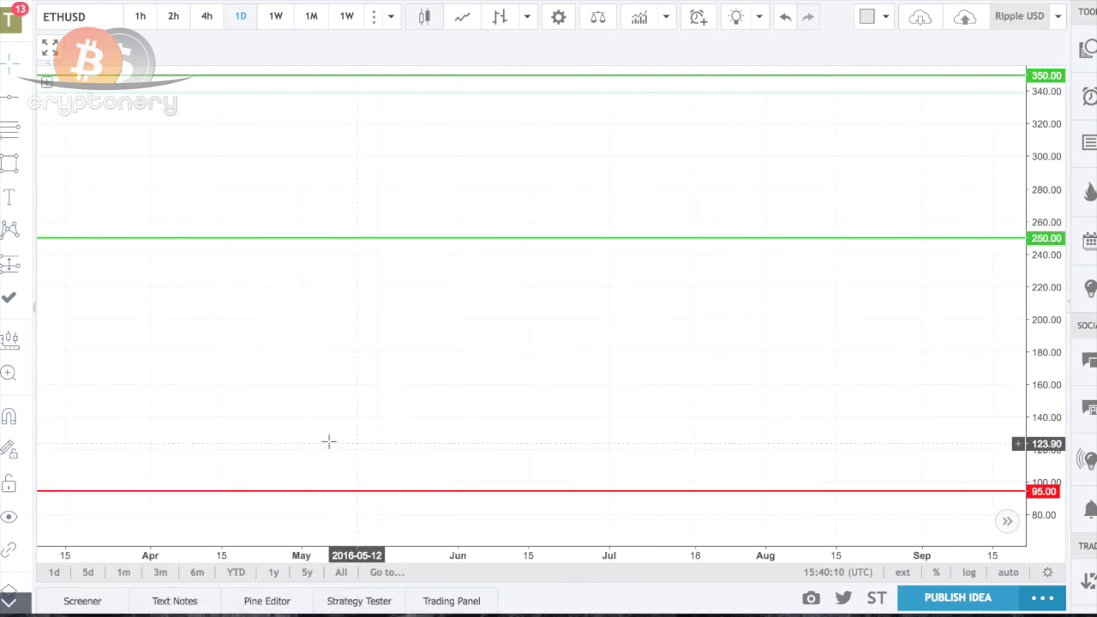
# Frame the daily candles from July to October, with the latest candle rising toward 350
pyautogui.moveTo(535, 176); pyautogui.dragTo(348, 272)
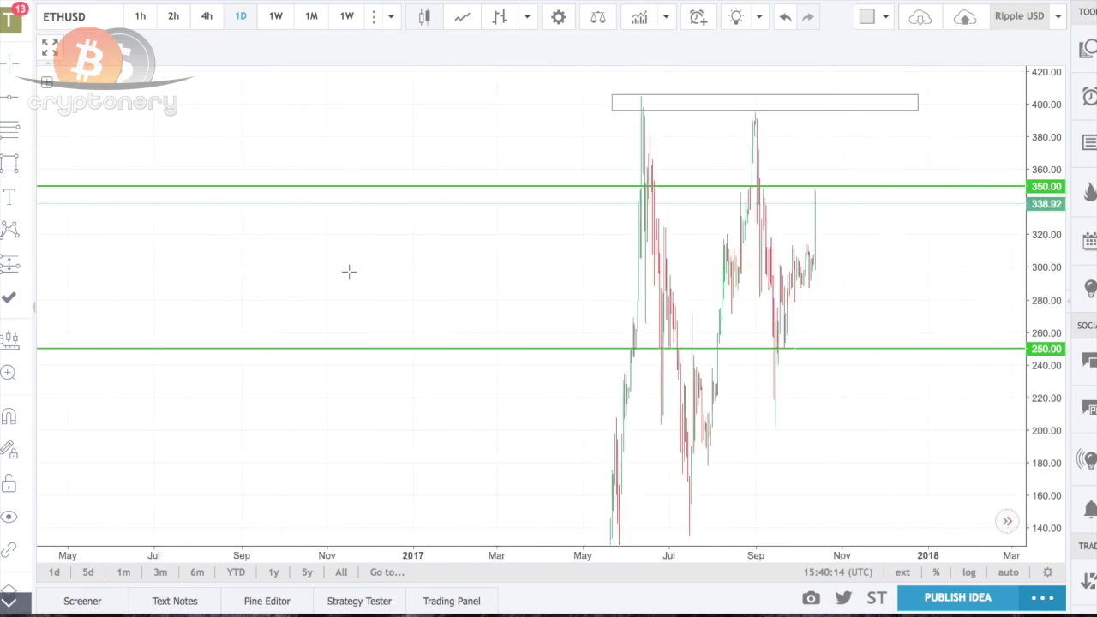
pyautogui.scroll(5, 349, 271)
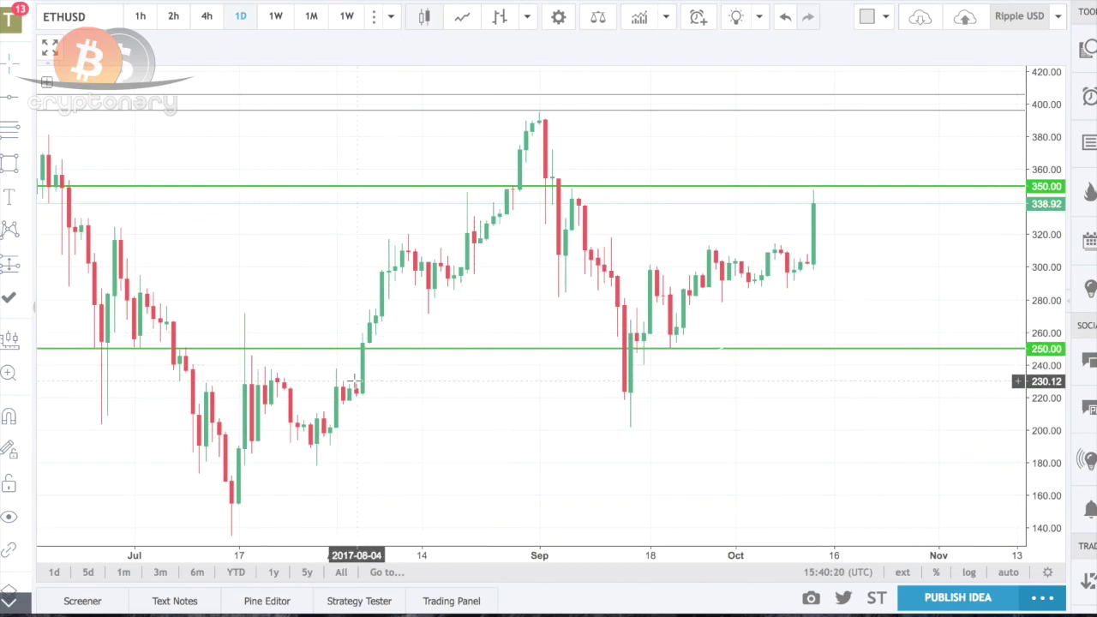
pyautogui.hscroll(-3, 360, 379)
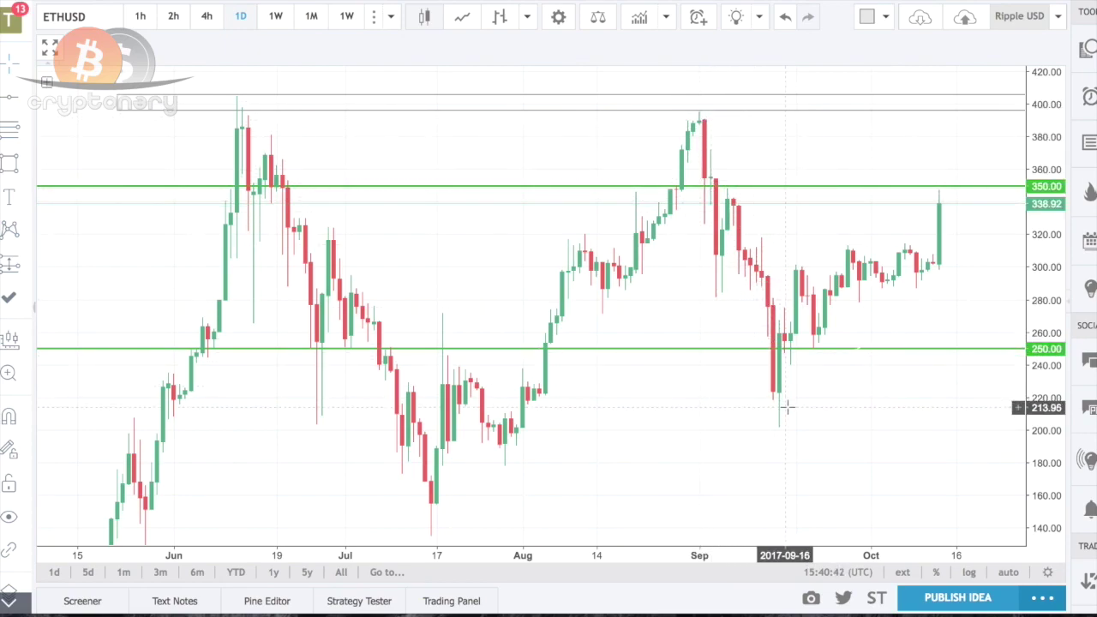
pyautogui.hscroll(10, 911, 258)
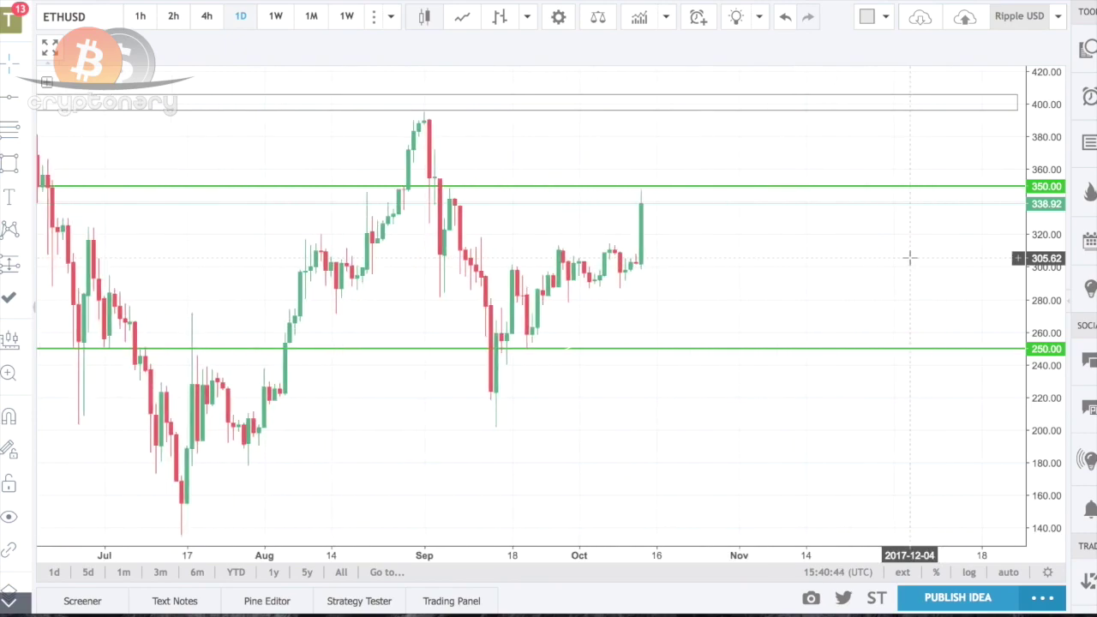
pyautogui.scroll(5, 926, 301)
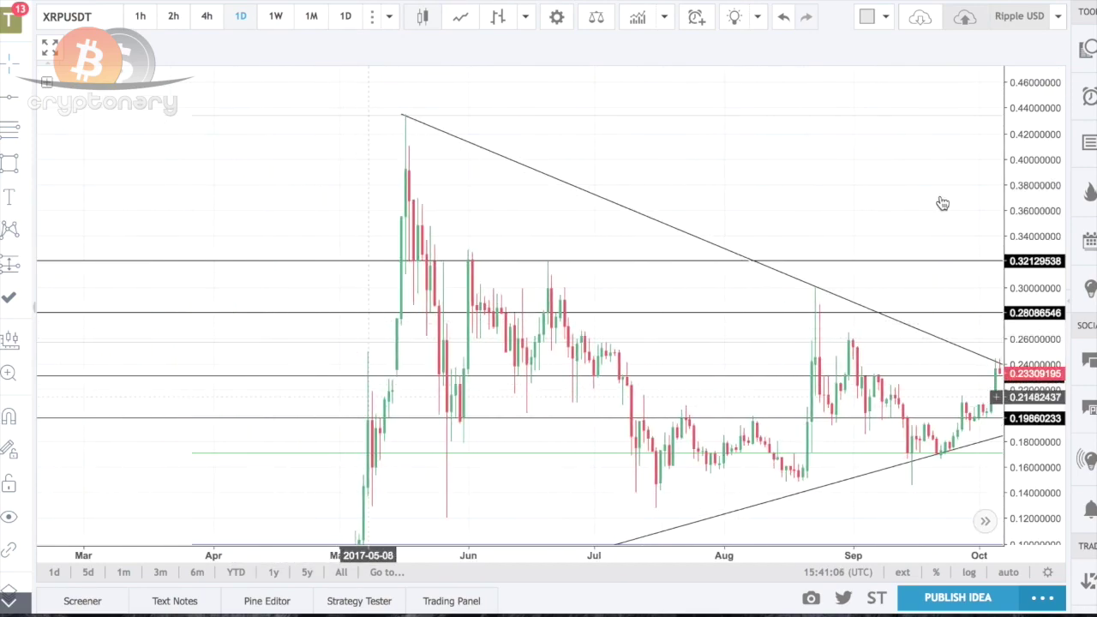
# Compress the XRPUSDT price scale, dismiss the FXCM ad, and show the April–November triangle
pyautogui.moveTo(1043, 110); pyautogui.dragTo(1043, 230)
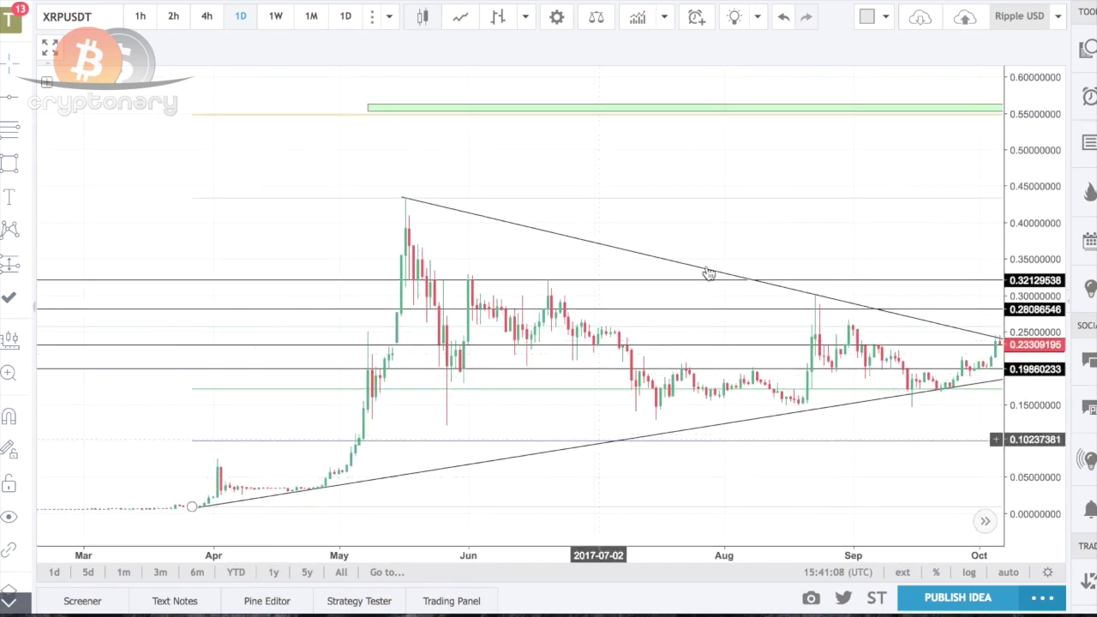
pyautogui.scroll(3, 678, 208)
pyautogui.moveTo(678, 208); pyautogui.dragTo(520, 345)
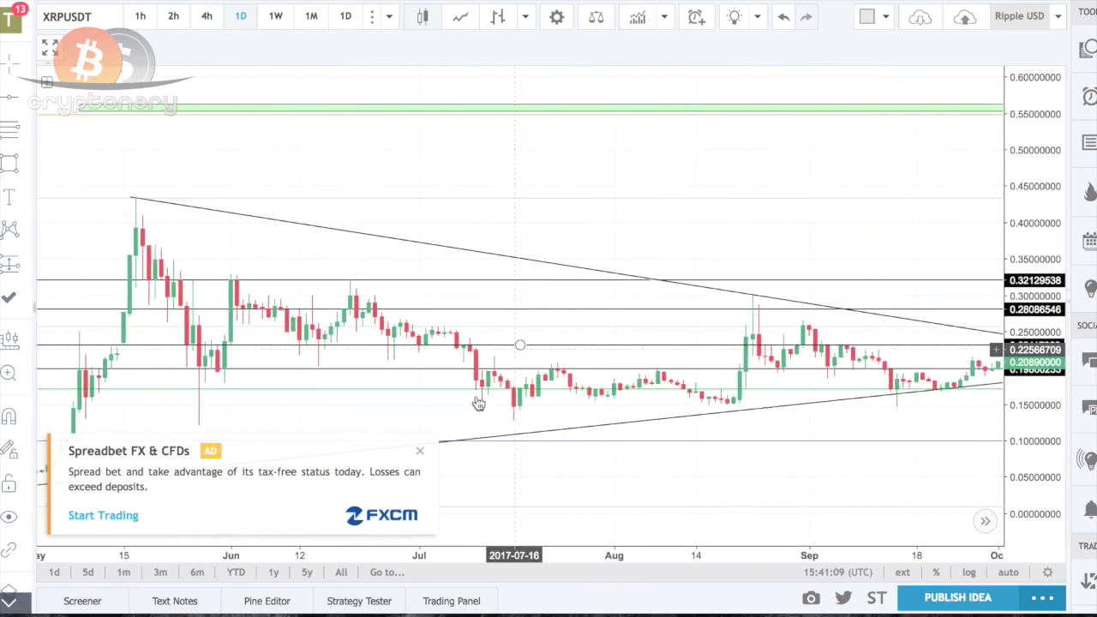
pyautogui.click(420, 450)
pyautogui.scroll(-5, 422, 351)
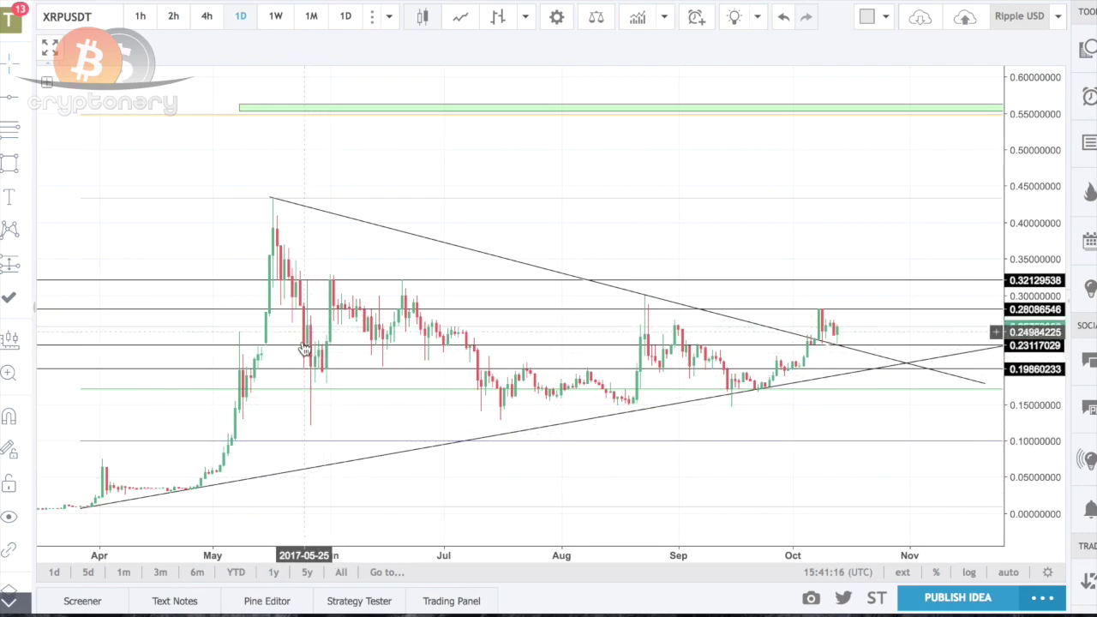
pyautogui.scroll(-3, 462, 369)
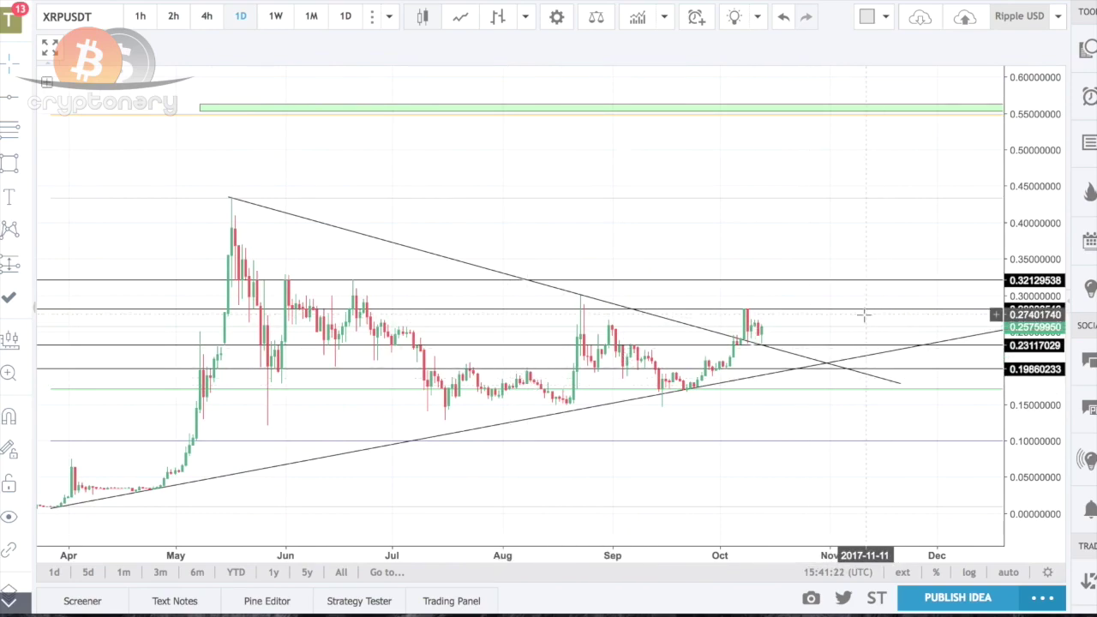
# Zoom the XRPUSDT chart on the breakout, spanning May–early November and prices 0.08 to 0.38
pyautogui.moveTo(1031, 437); pyautogui.dragTo(1003, 205)
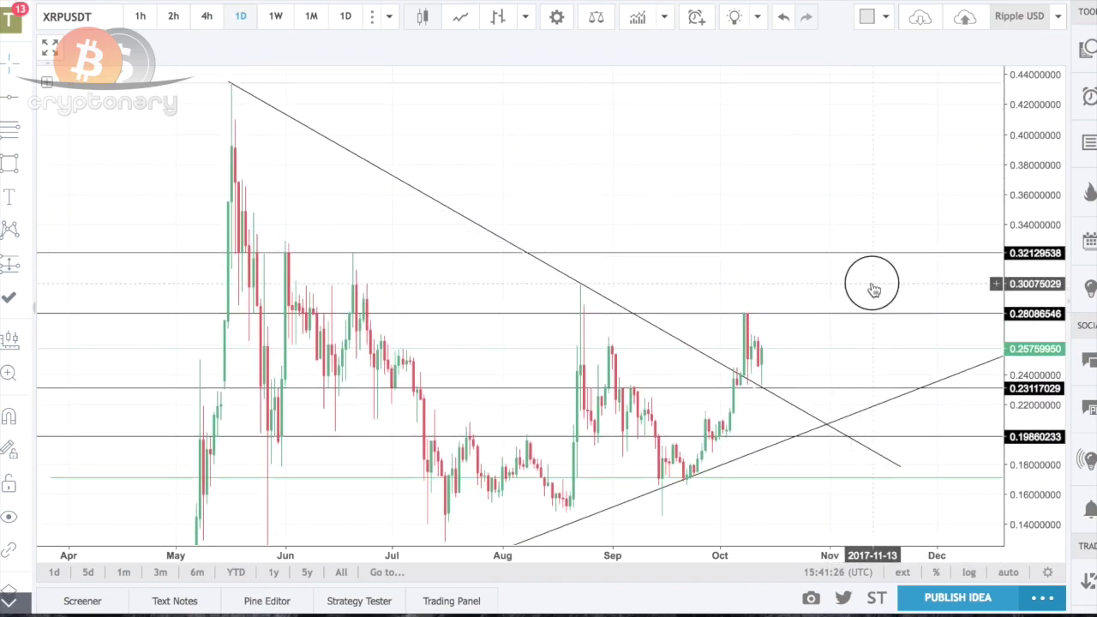
pyautogui.moveTo(874, 282); pyautogui.dragTo(874, 177)
pyautogui.scroll(3, 873, 176)
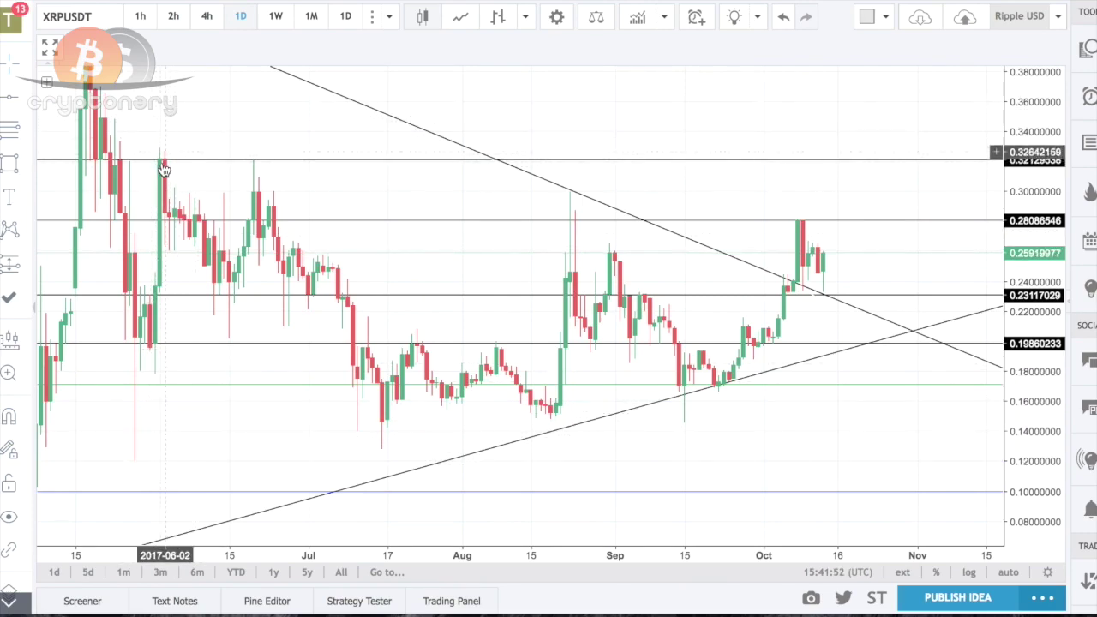
pyautogui.hscroll(-5, 445, 263)
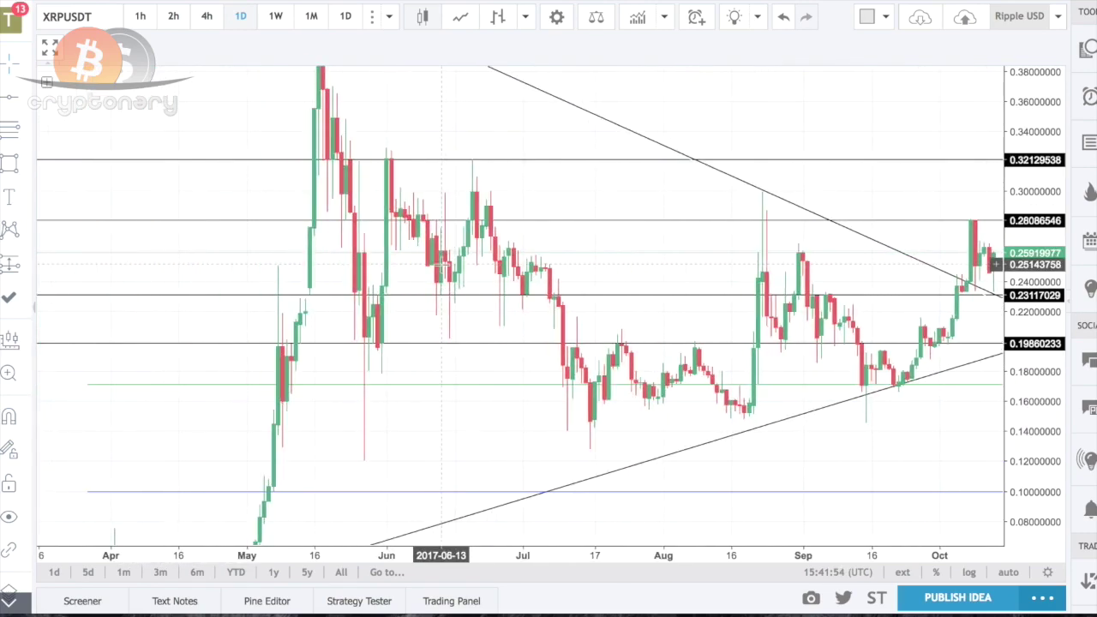
pyautogui.hscroll(3, 442, 264)
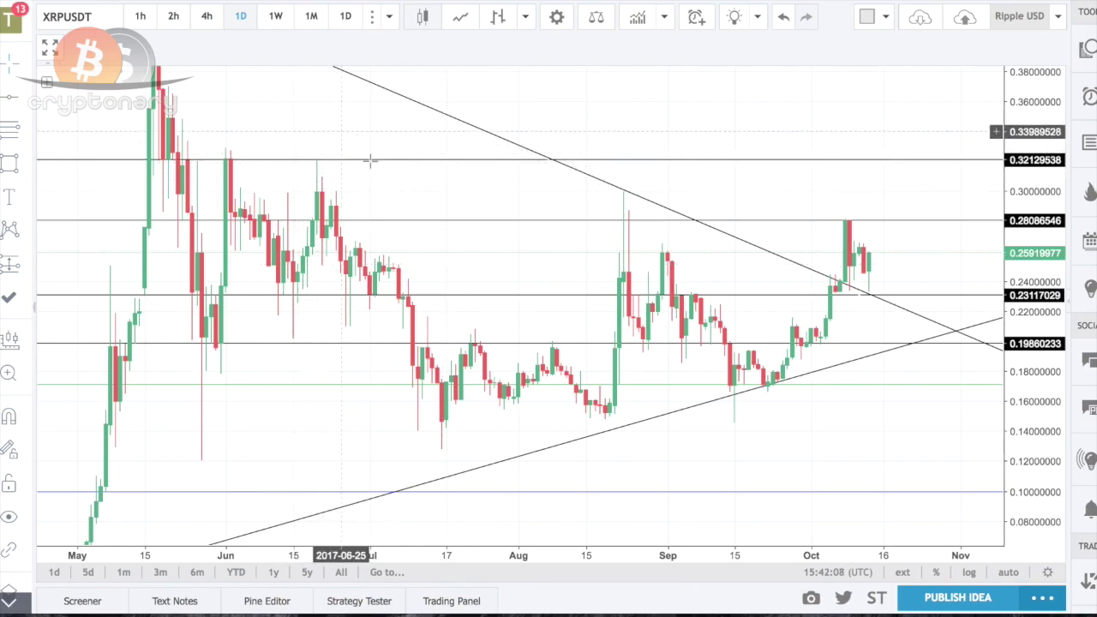
# Nudge the 0.3213 line, then raise the 0.2312 support line to about 0.233
pyautogui.click(285, 159)
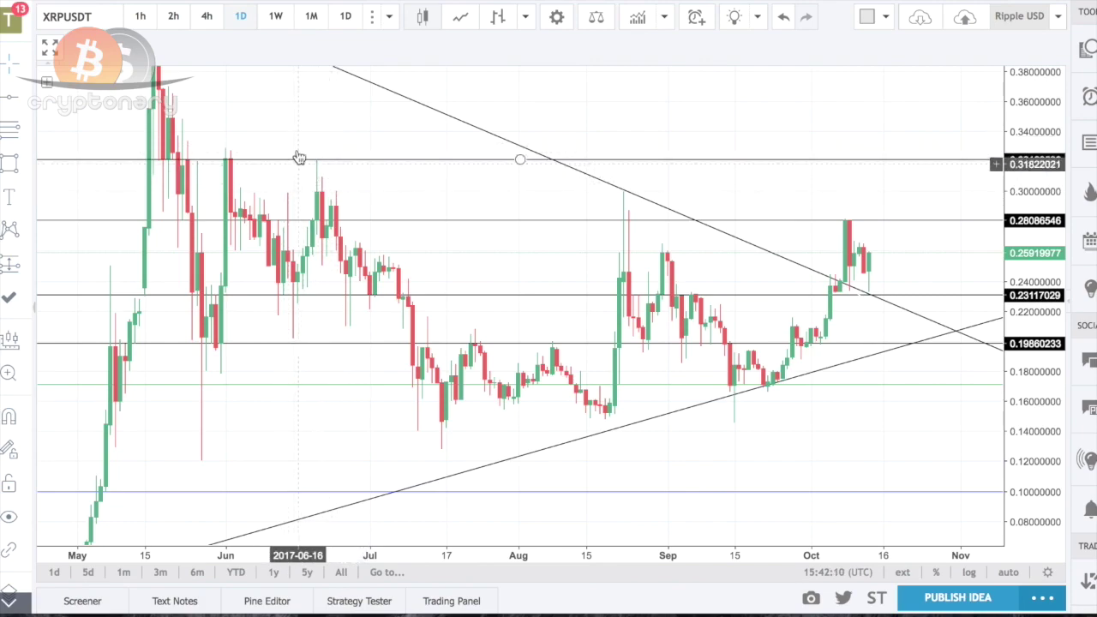
pyautogui.moveTo(294, 160); pyautogui.dragTo(317, 179)
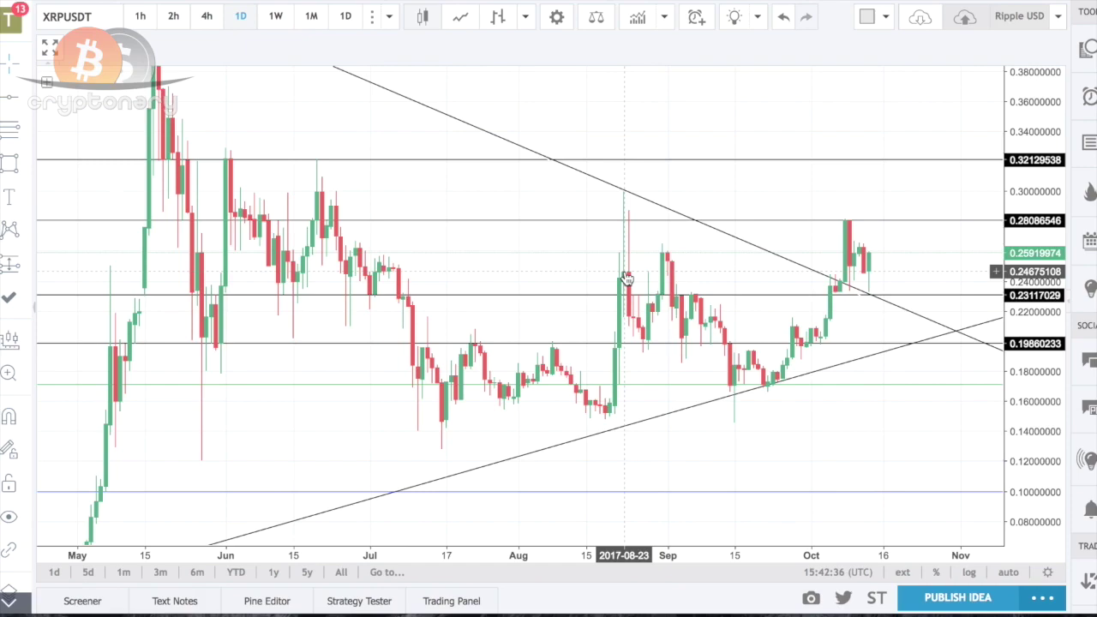
pyautogui.scroll(2, 883, 286)
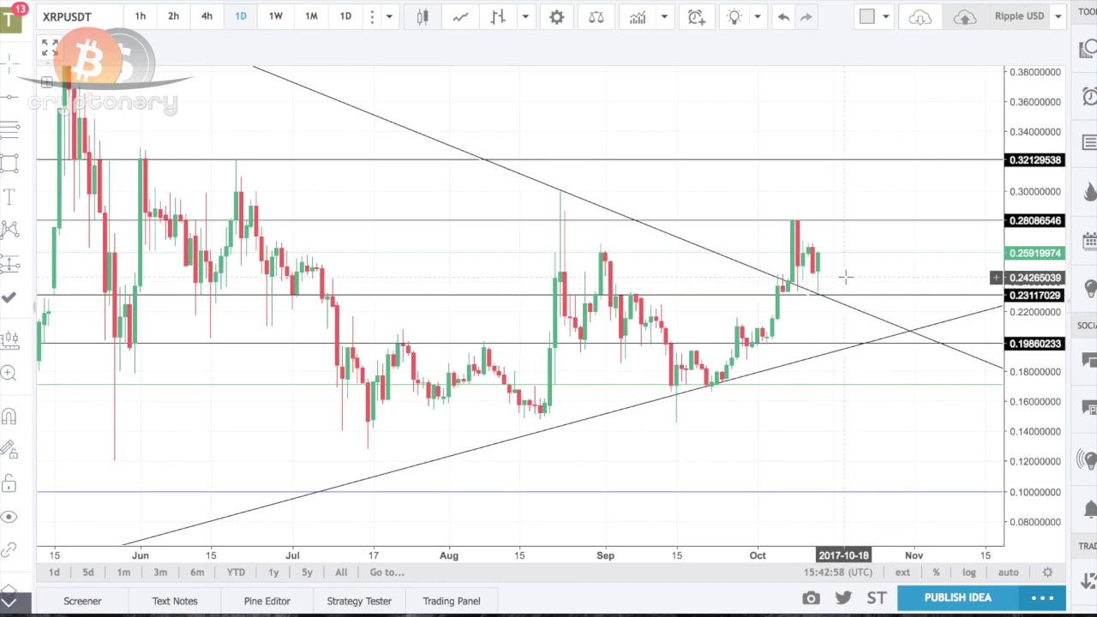
pyautogui.moveTo(843, 295); pyautogui.dragTo(843, 293)
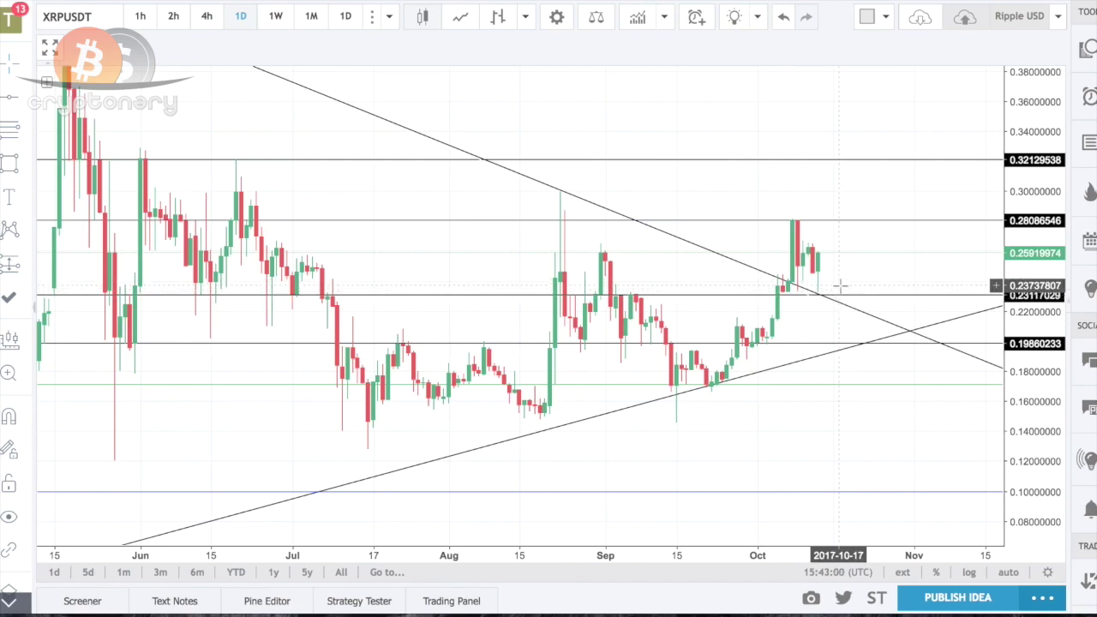